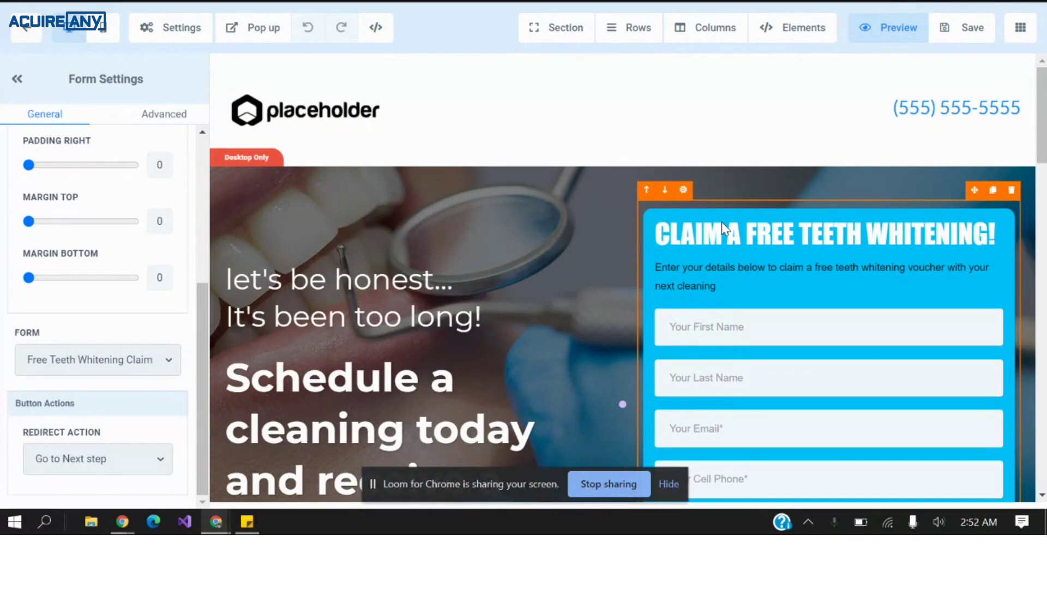
Check the claim form's Go to Next step redirect, then bring up the funnel page list.
{"action": "scroll", "coordinate": [723, 223], "scroll_direction": "down", "scroll_amount": 2}
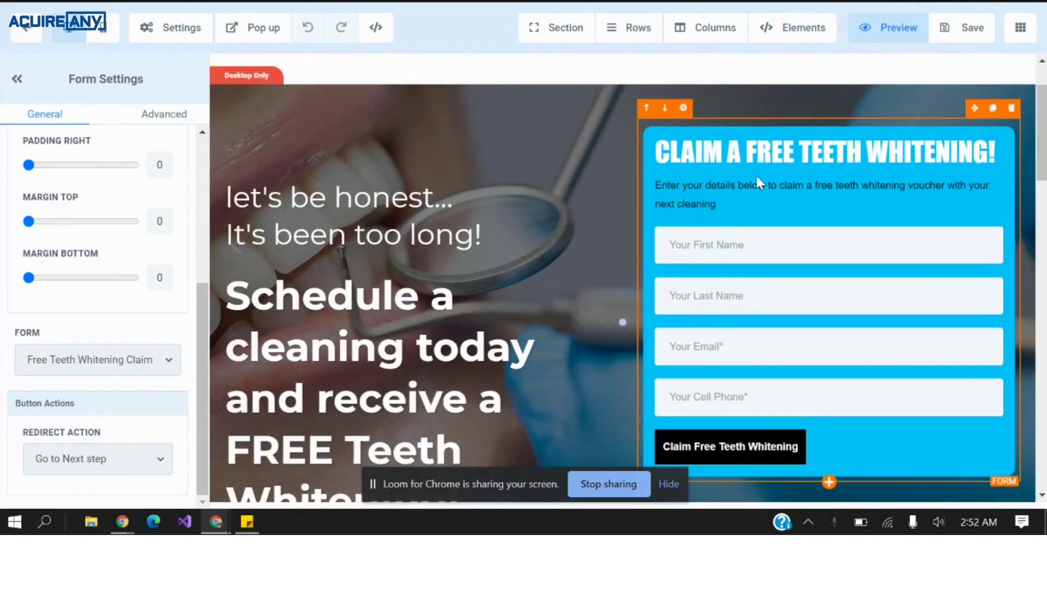
{"action": "left_click", "coordinate": [1020, 27]}
Pick a funnel page and scroll down to the claim form's Sticky Contact option.
{"action": "left_click", "coordinate": [960, 79]}
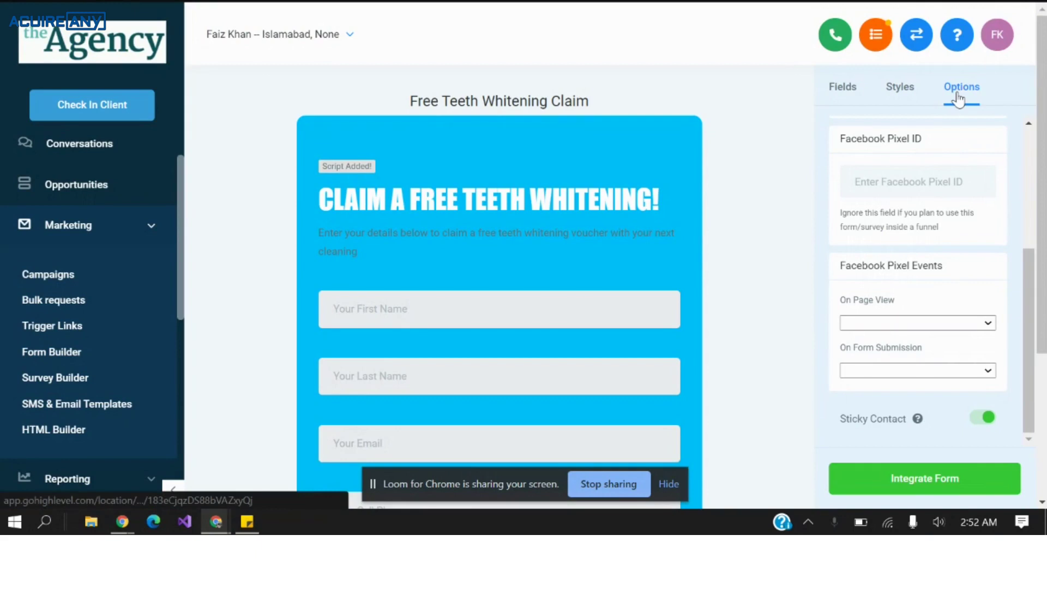
{"action": "scroll", "coordinate": [959, 311], "scroll_direction": "down", "scroll_amount": 2}
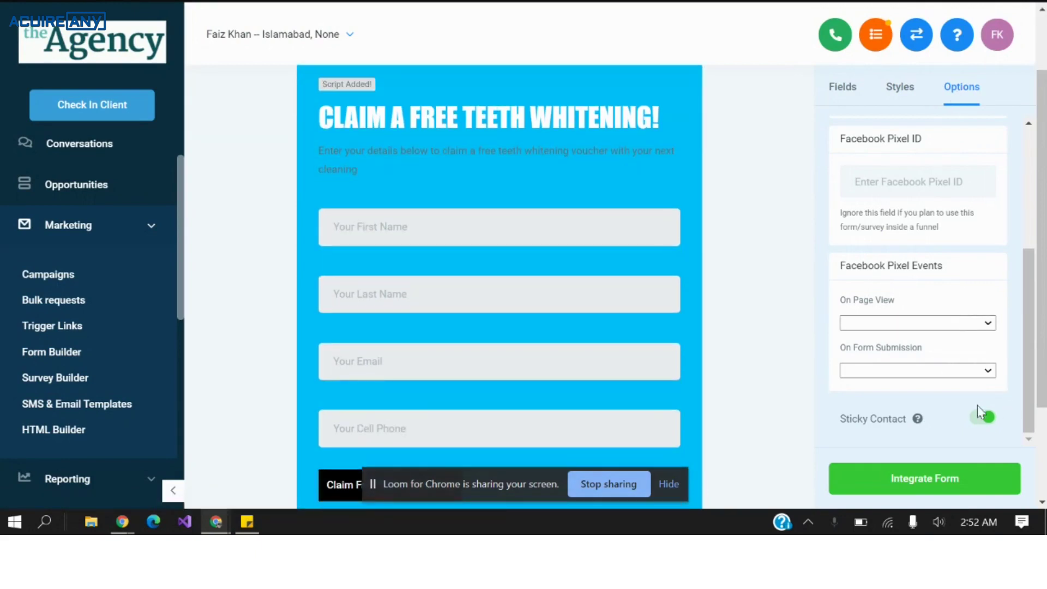
{"action": "scroll", "coordinate": [34, 330], "scroll_direction": "down", "scroll_amount": 1}
{"action": "scroll", "coordinate": [82, 469], "scroll_direction": "down", "scroll_amount": 5}
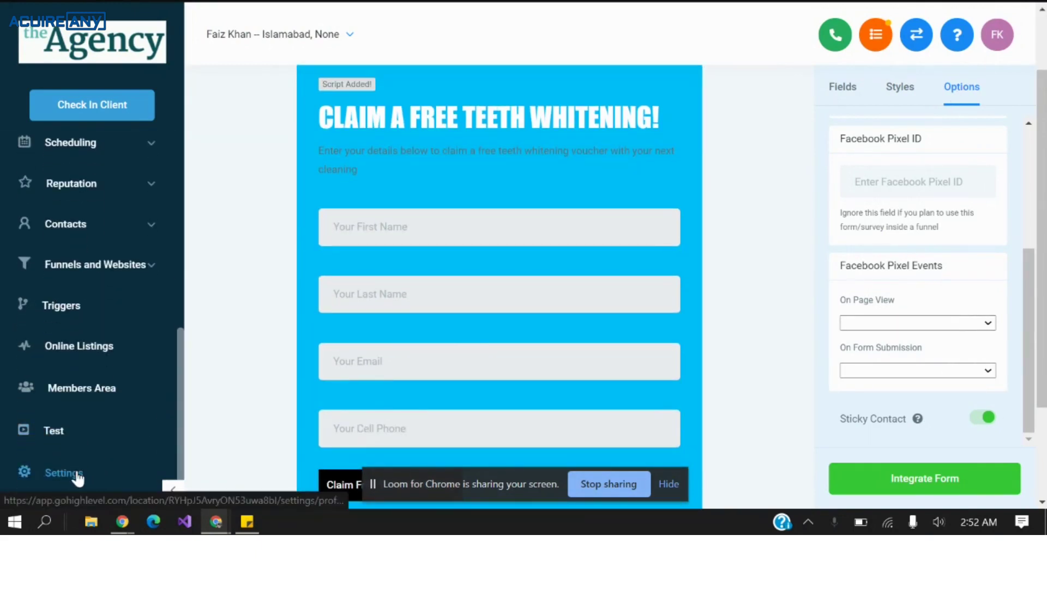
Edit Booking Cal from the calendar settings and check Use Sticky Contact on step 3 Confirmation.
{"action": "left_click", "coordinate": [64, 472]}
{"action": "left_click", "coordinate": [407, 144]}
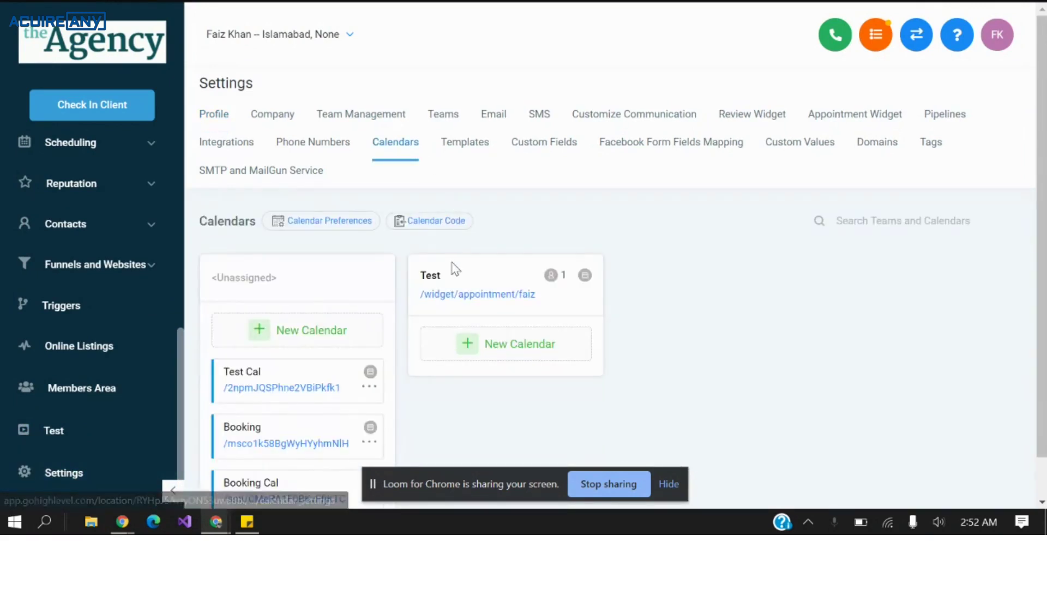
{"action": "scroll", "coordinate": [450, 262], "scroll_direction": "down", "scroll_amount": 1}
{"action": "left_click", "coordinate": [370, 454]}
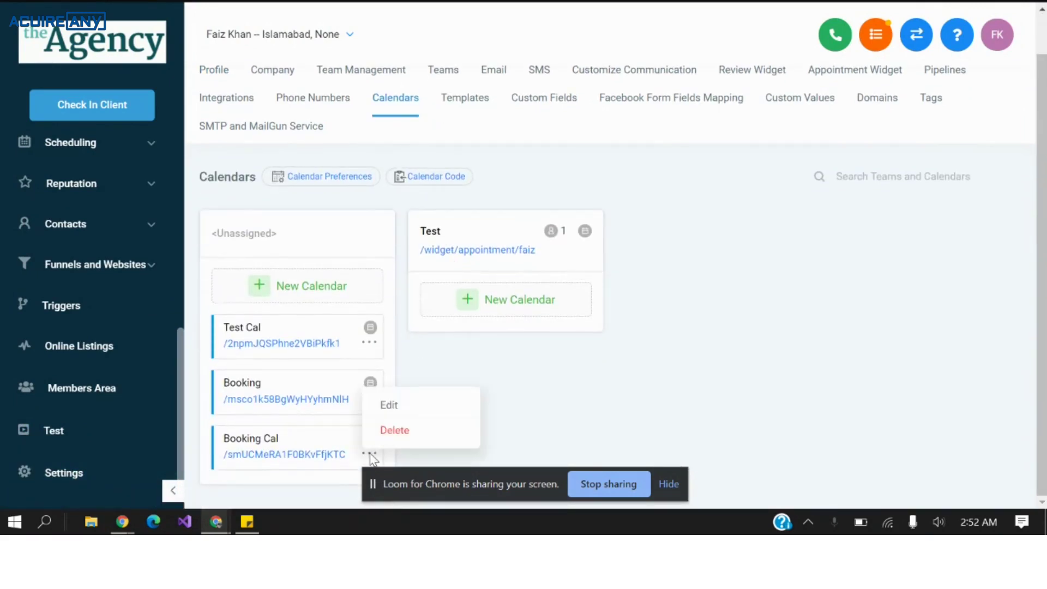
{"action": "left_click", "coordinate": [388, 404]}
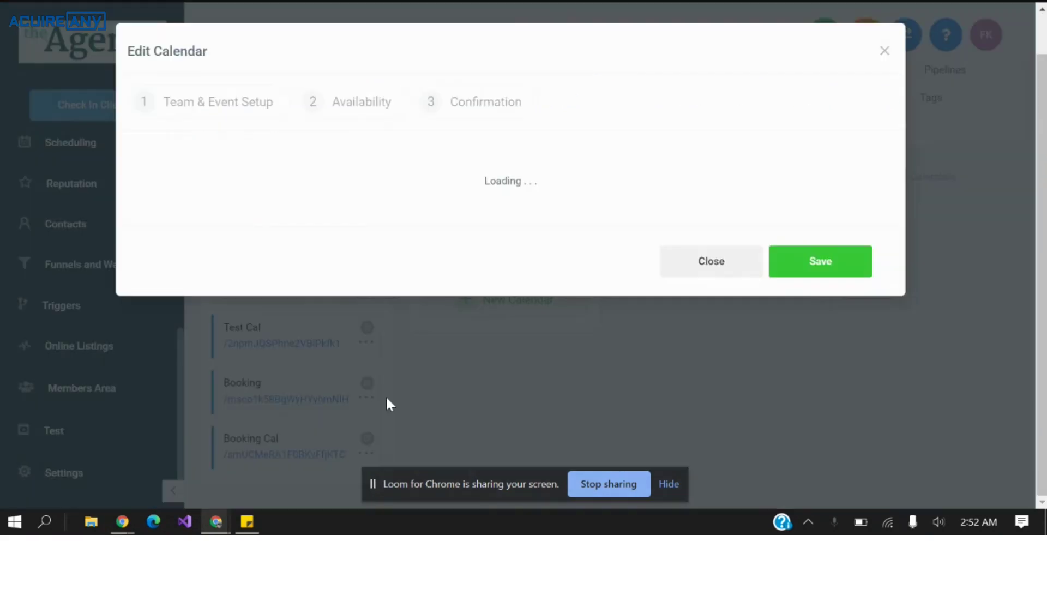
{"action": "left_click", "coordinate": [495, 105]}
{"action": "left_click", "coordinate": [496, 108]}
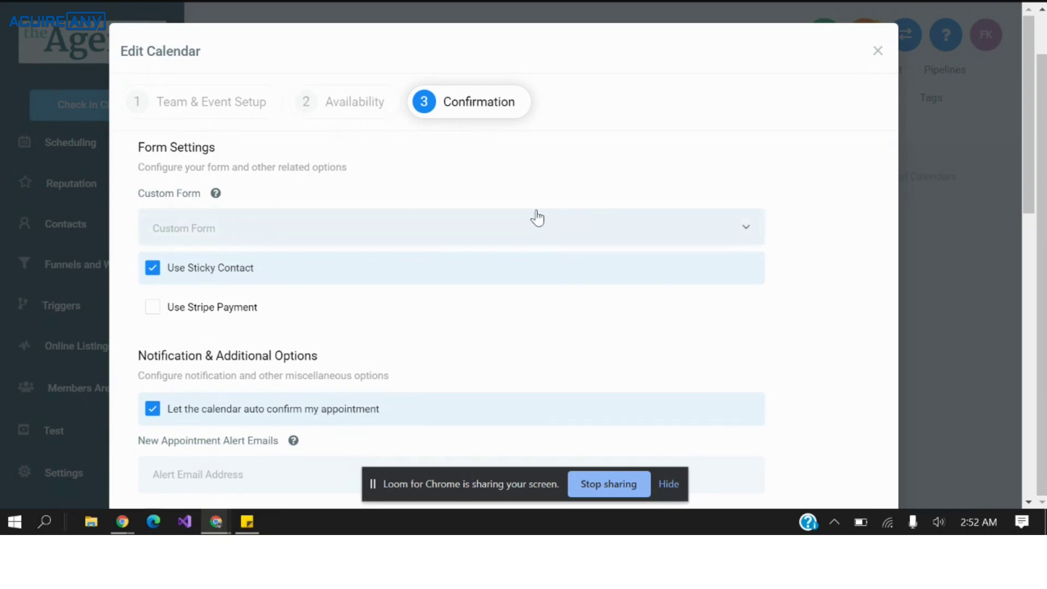
Get Booking Cal's embed code from Calendar Code with team Unassigned, then close the dialog.
{"action": "left_click", "coordinate": [876, 60]}
{"action": "left_click", "coordinate": [446, 175]}
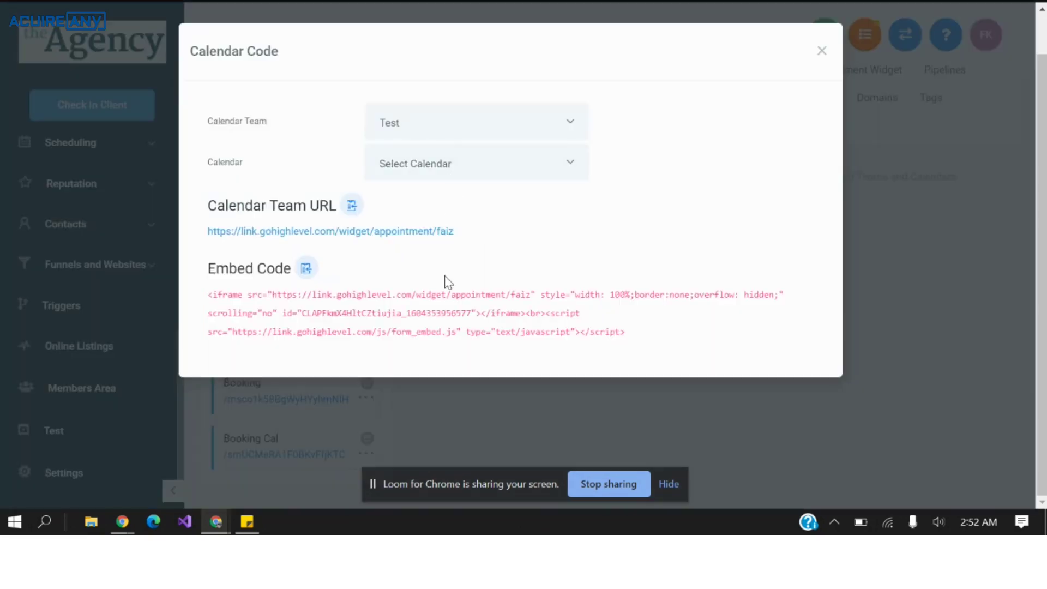
{"action": "left_click", "coordinate": [456, 147]}
{"action": "left_click", "coordinate": [460, 180]}
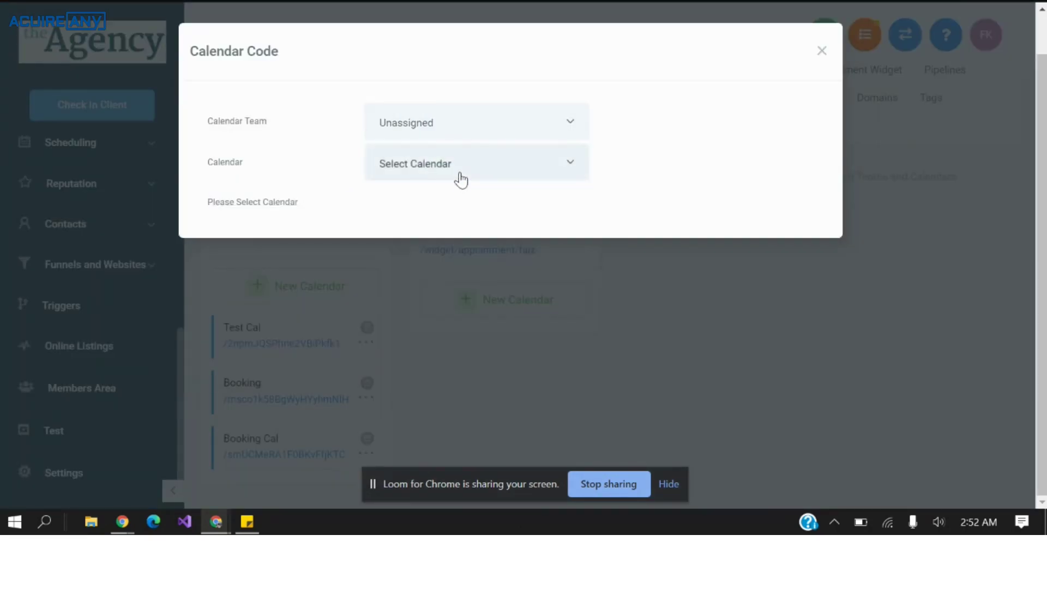
{"action": "left_click", "coordinate": [459, 175]}
{"action": "left_click", "coordinate": [461, 265]}
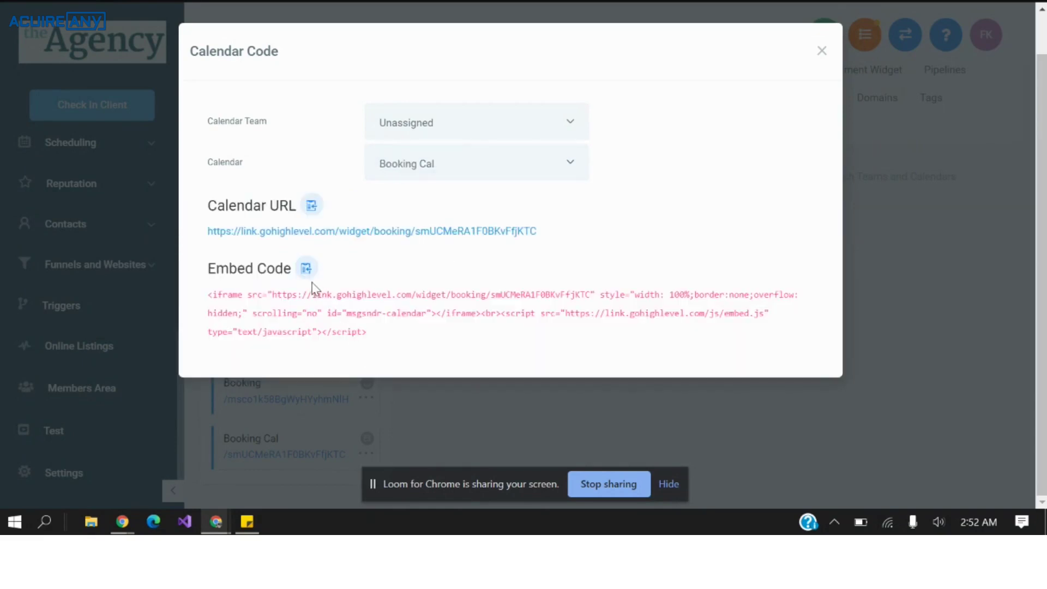
{"action": "left_click", "coordinate": [822, 50]}
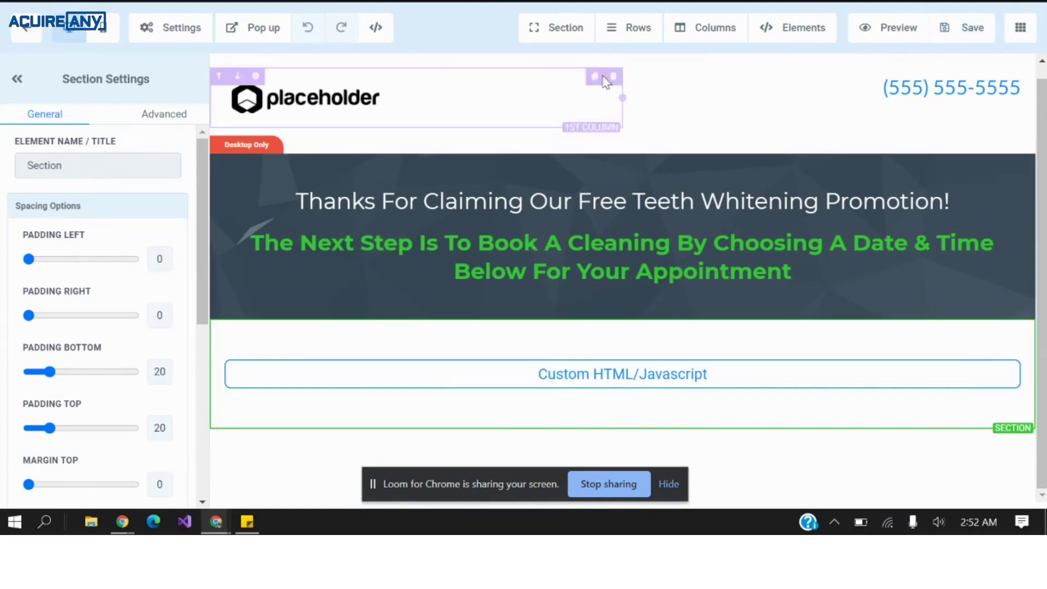
Switch the editor back to the claim page from the funnel page list.
{"action": "left_click", "coordinate": [1020, 30]}
{"action": "left_click", "coordinate": [937, 65]}
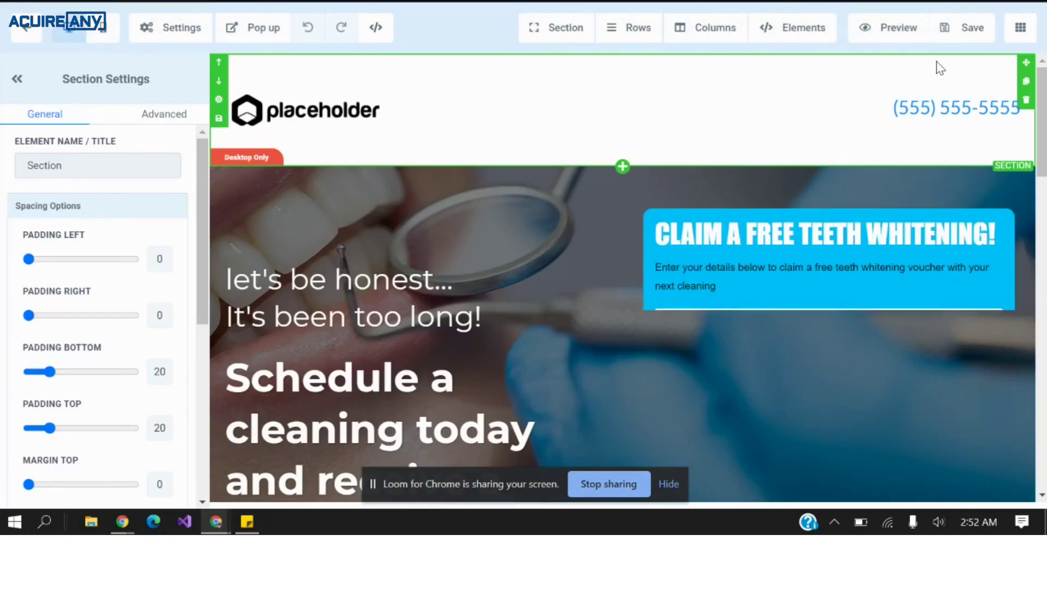
Preview the claim page as a visitor.
{"action": "left_click", "coordinate": [888, 33]}
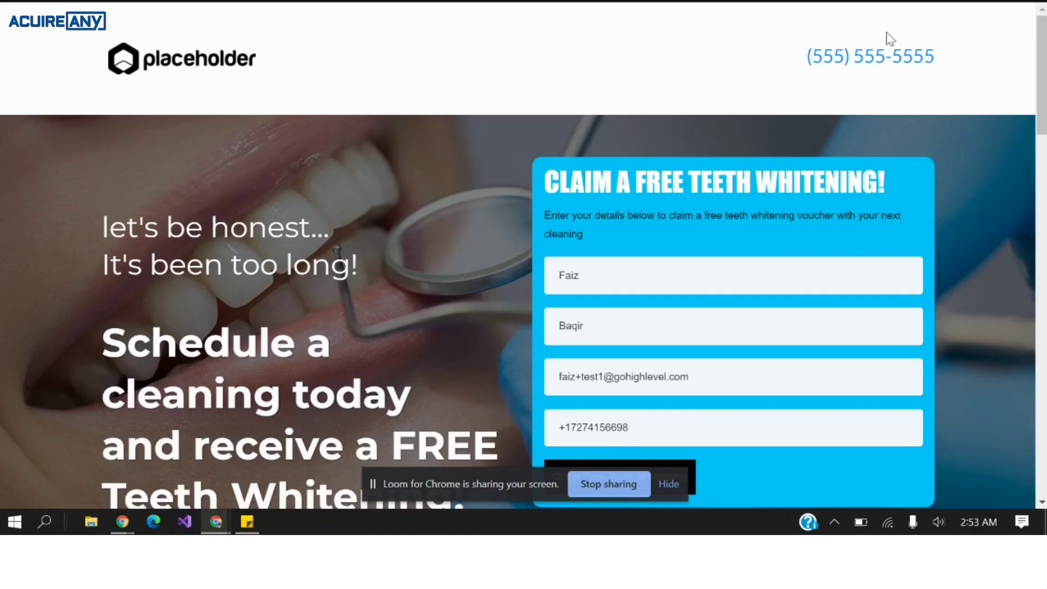
{"action": "scroll", "coordinate": [617, 289], "scroll_direction": "down", "scroll_amount": 2}
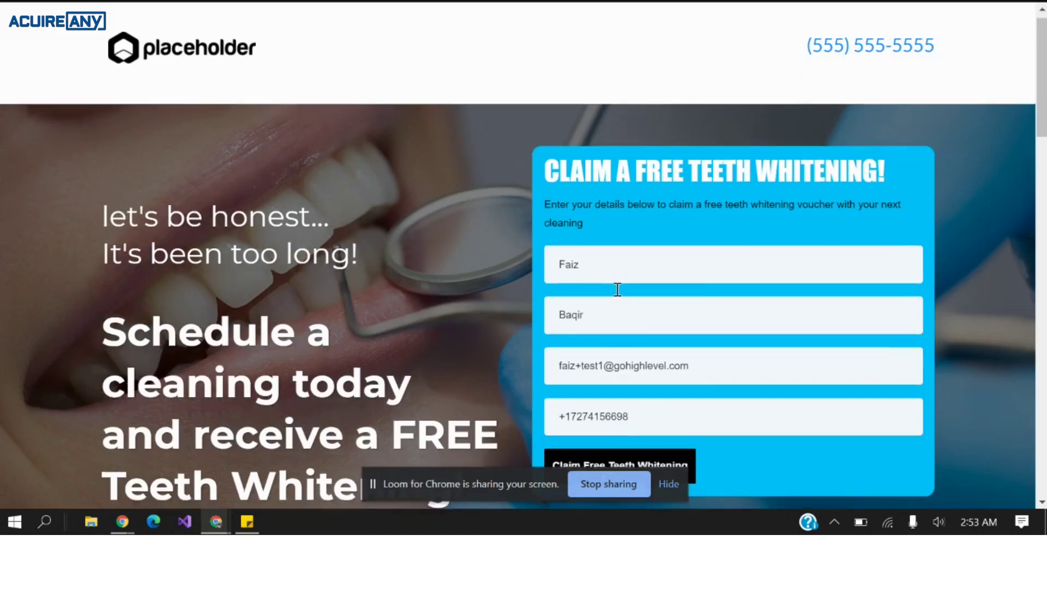
{"action": "scroll", "coordinate": [618, 268], "scroll_direction": "up", "scroll_amount": 2}
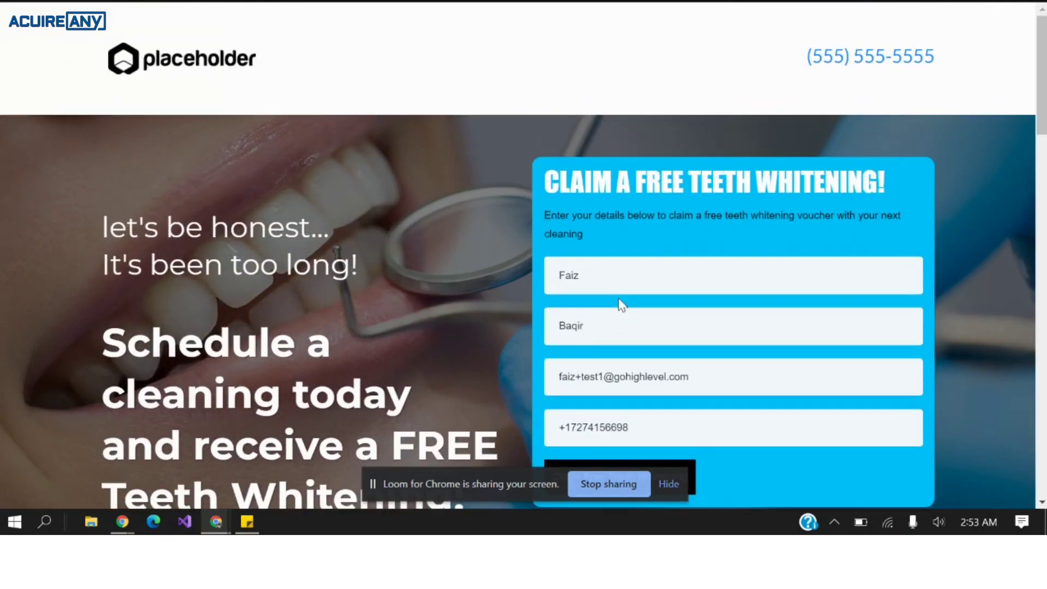
Fill the claim form with a test contact's first name, last name, e-mail, and altered phone digits.
{"action": "left_click", "coordinate": [619, 281]}
{"action": "double_click", "coordinate": [619, 282]}
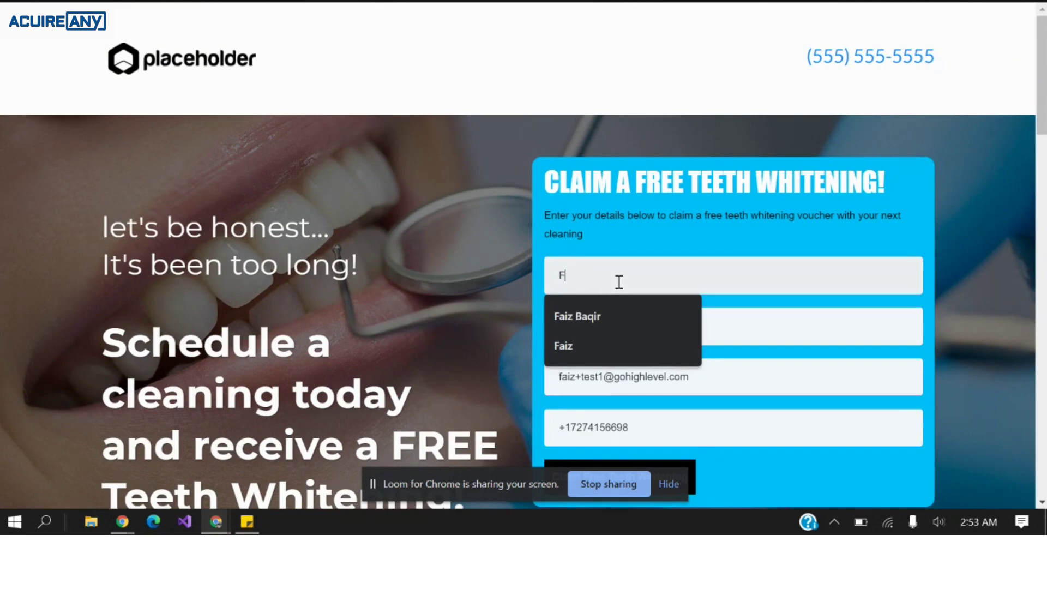
{"action": "key", "text": "Tab"}
{"action": "key", "text": "Tab"}
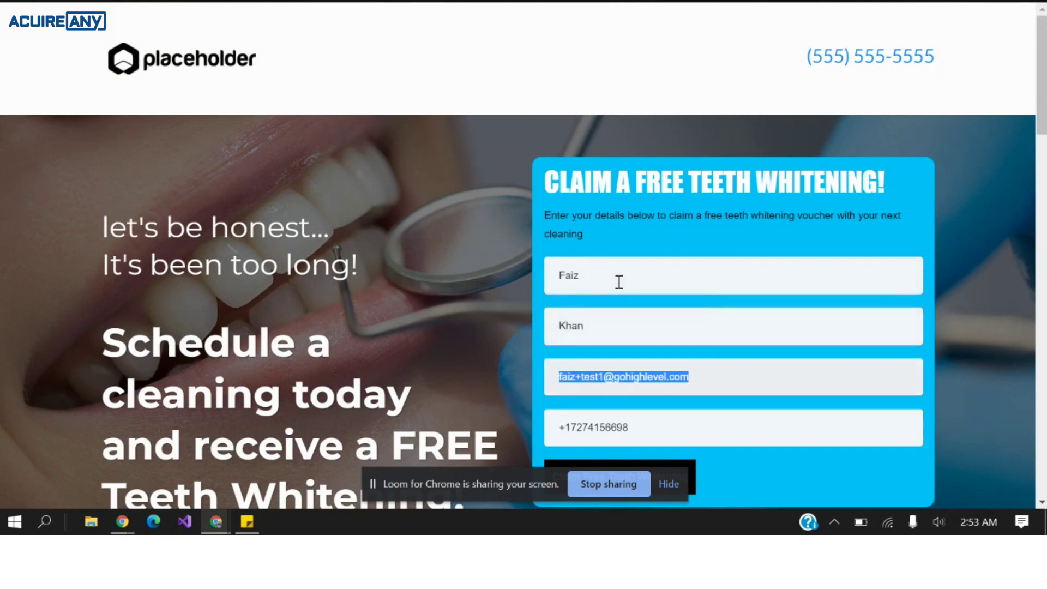
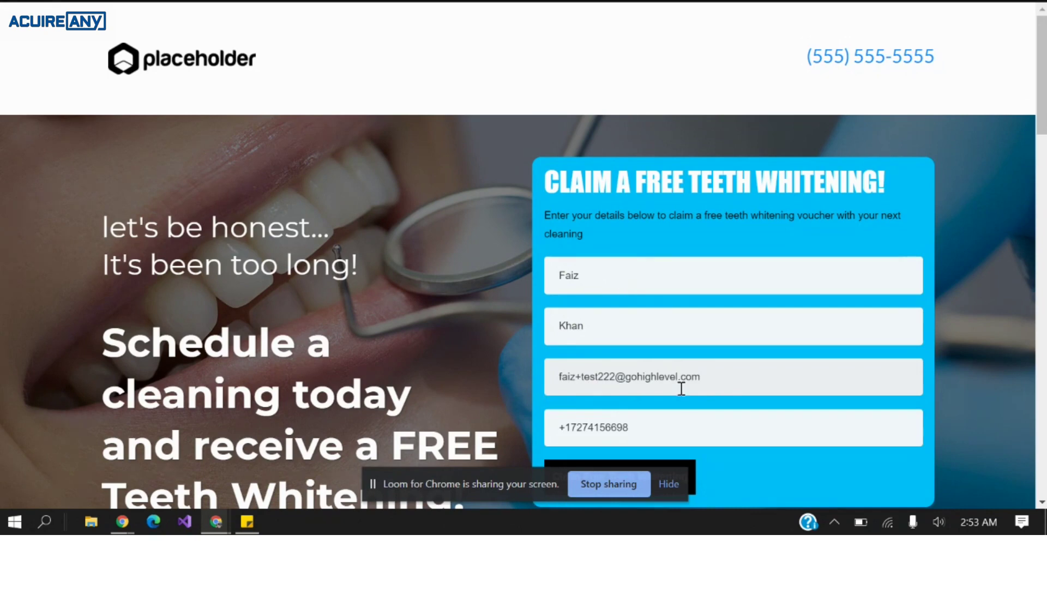
{"action": "scroll", "coordinate": [674, 423], "scroll_direction": "down", "scroll_amount": 1}
{"action": "key", "text": "shift+Left"}
{"action": "key", "text": "shift+Left"}
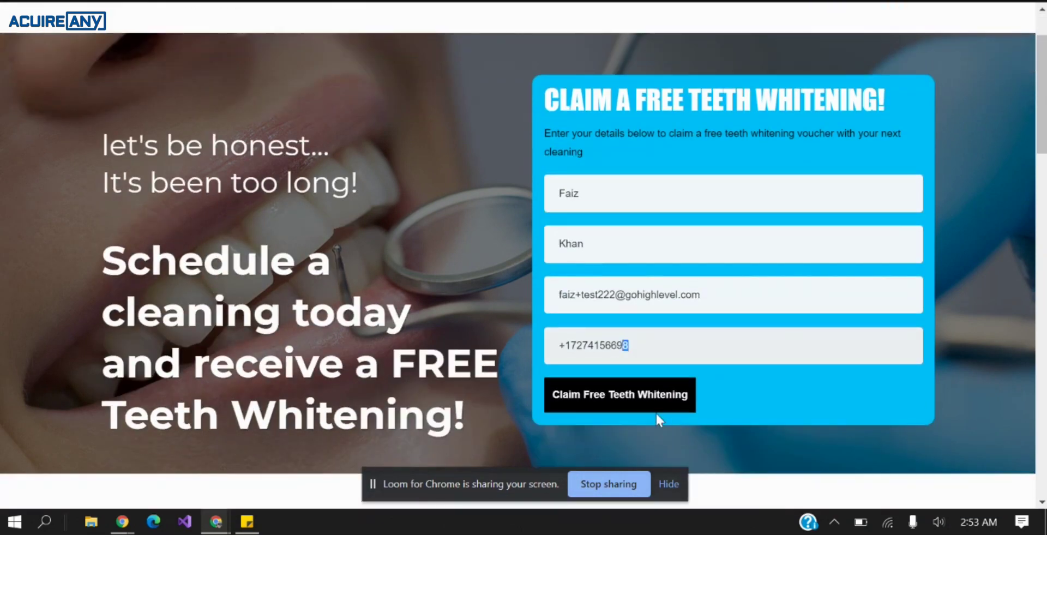
{"action": "type", "text": "6666"}
Submit the claim form, book the 01:30 PM slot, and close the preview tab.
{"action": "left_click", "coordinate": [643, 397]}
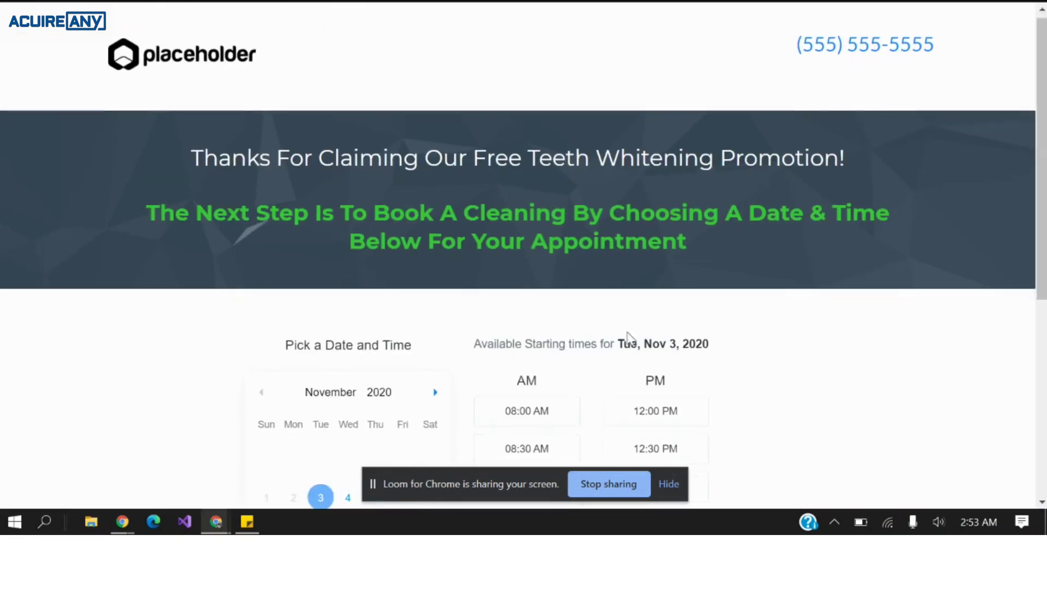
{"action": "scroll", "coordinate": [625, 343], "scroll_direction": "down", "scroll_amount": 3}
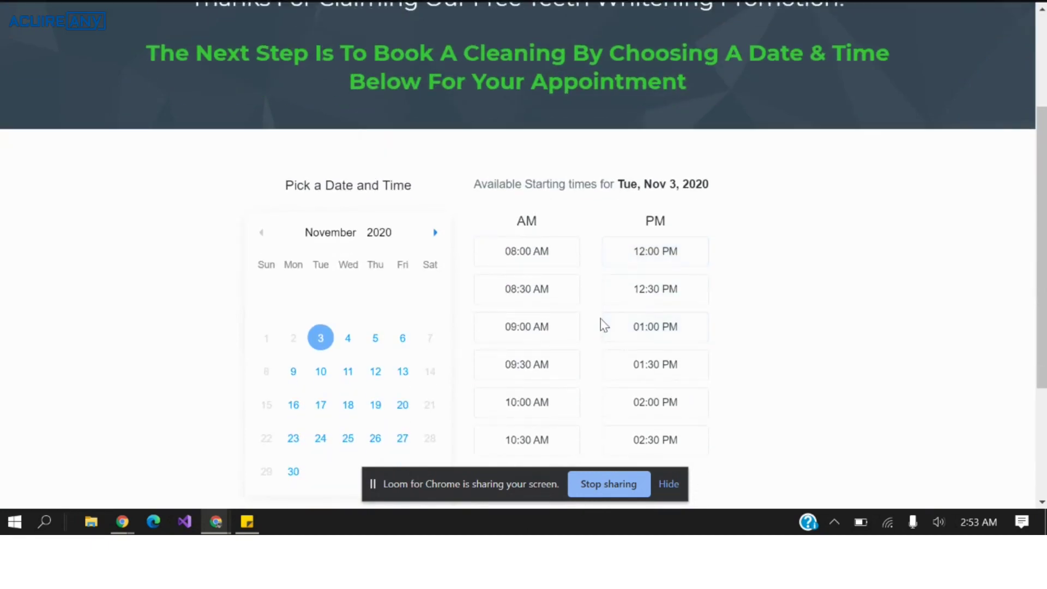
{"action": "scroll", "coordinate": [617, 311], "scroll_direction": "down", "scroll_amount": 2}
{"action": "left_click", "coordinate": [630, 294]}
{"action": "scroll", "coordinate": [734, 305], "scroll_direction": "down", "scroll_amount": 1}
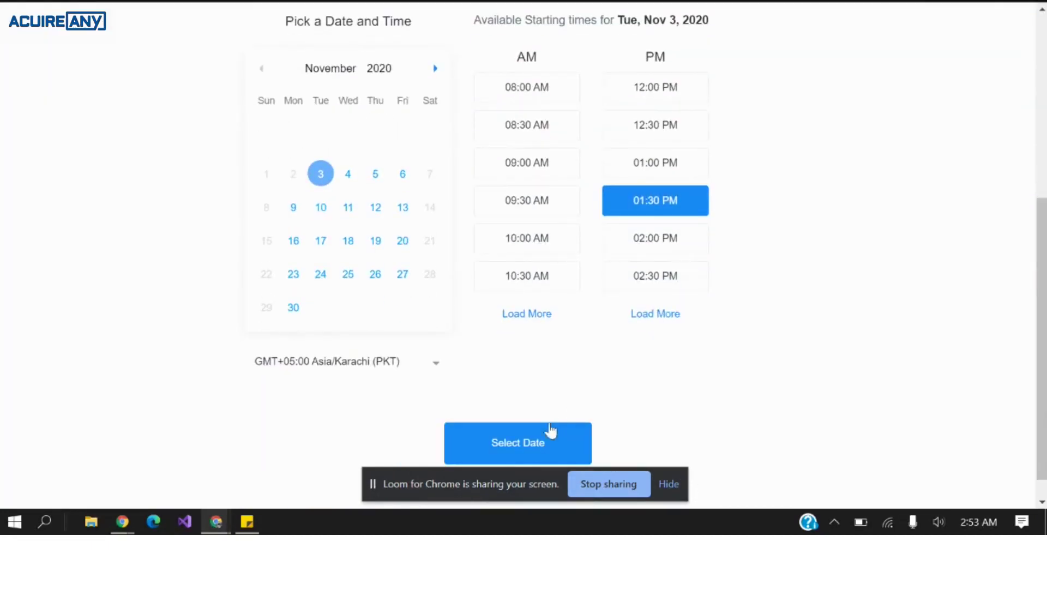
{"action": "left_click", "coordinate": [548, 434]}
{"action": "scroll", "coordinate": [712, 373], "scroll_direction": "up", "scroll_amount": 1}
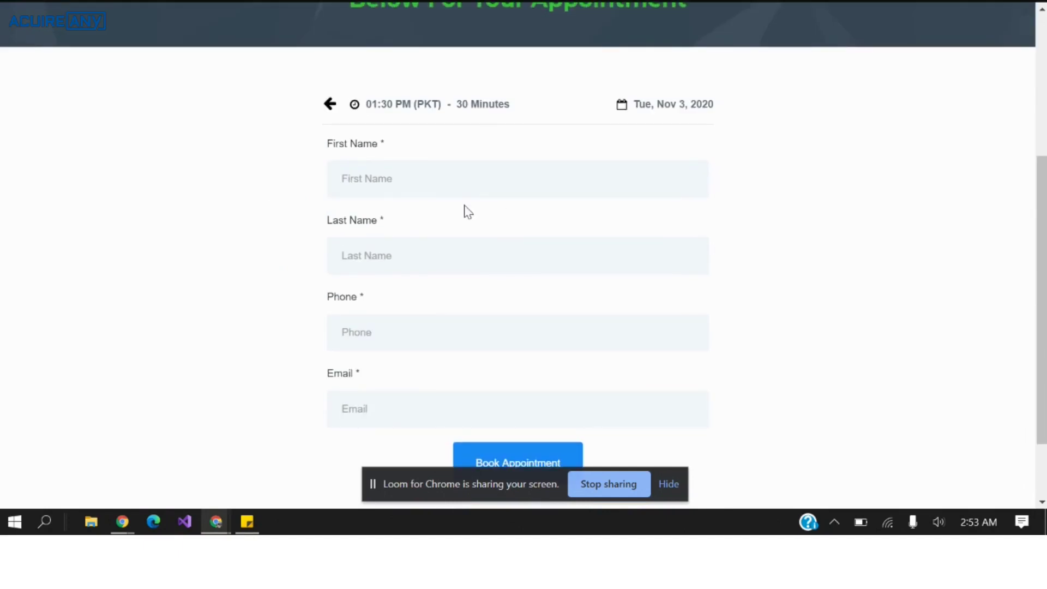
{"action": "key", "text": "ctrl+w"}
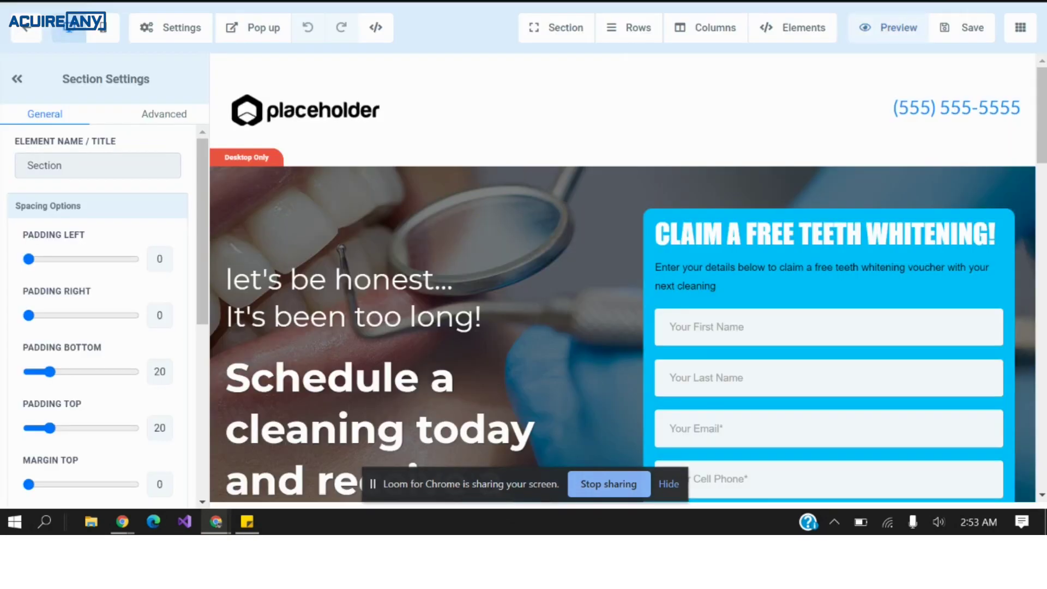
Select the claim form element, then switch the editor to the Offer Claim / Booking Page.
{"action": "scroll", "coordinate": [623, 210], "scroll_direction": "down", "scroll_amount": 4}
{"action": "scroll", "coordinate": [623, 210], "scroll_direction": "up", "scroll_amount": 2}
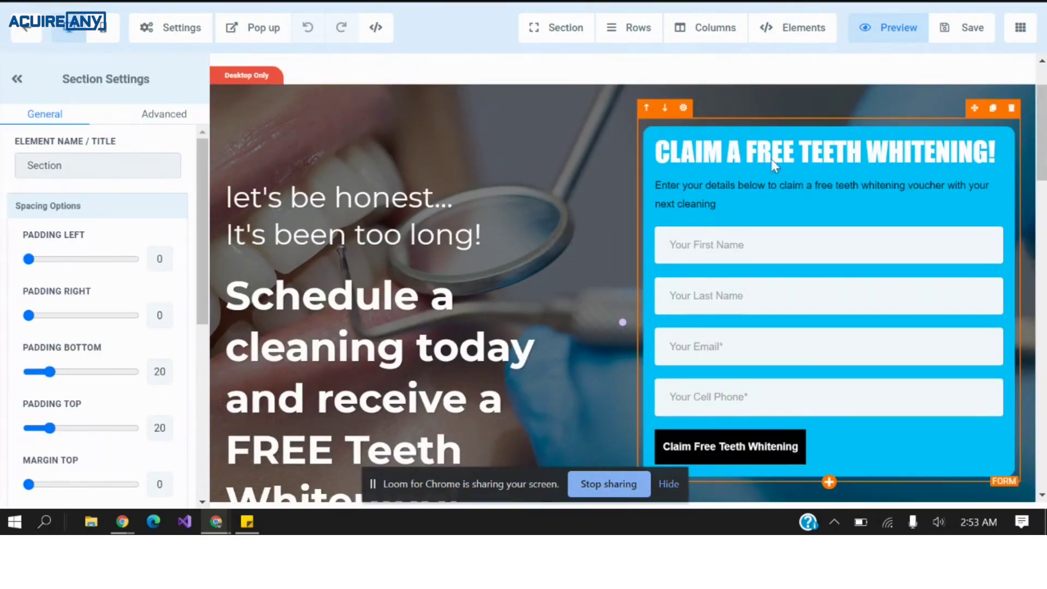
{"action": "left_click", "coordinate": [766, 119]}
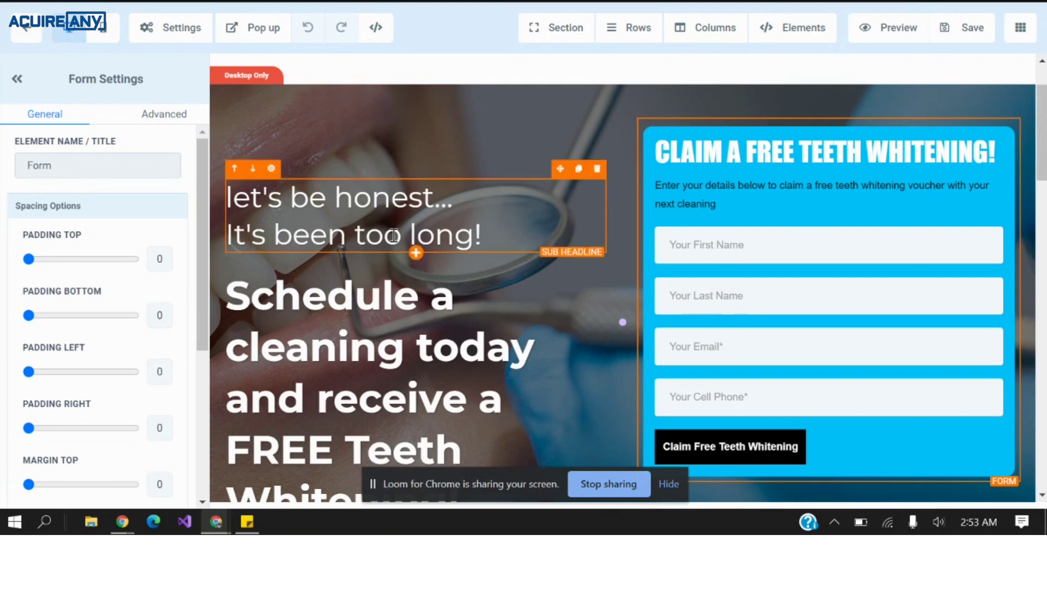
{"action": "scroll", "coordinate": [800, 207], "scroll_direction": "down", "scroll_amount": 1}
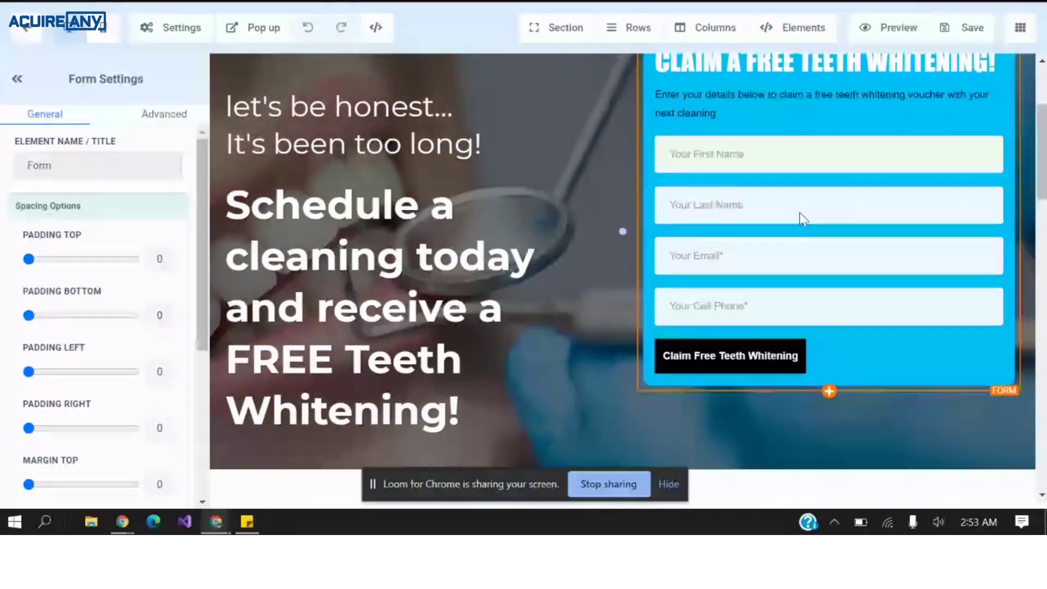
{"action": "scroll", "coordinate": [800, 213], "scroll_direction": "up", "scroll_amount": 1}
{"action": "left_click", "coordinate": [1021, 27]}
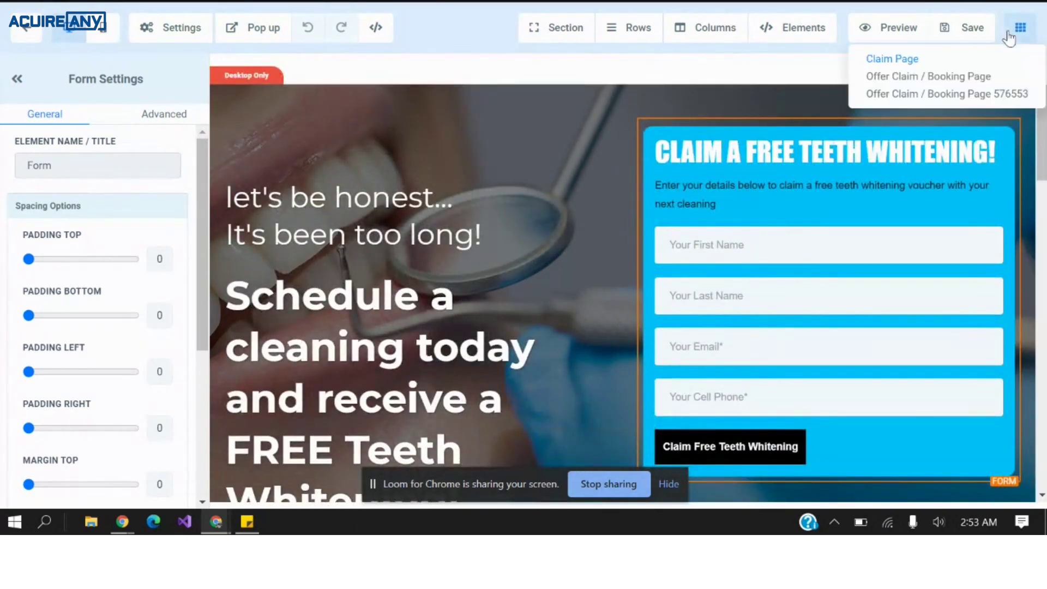
{"action": "left_click", "coordinate": [954, 79]}
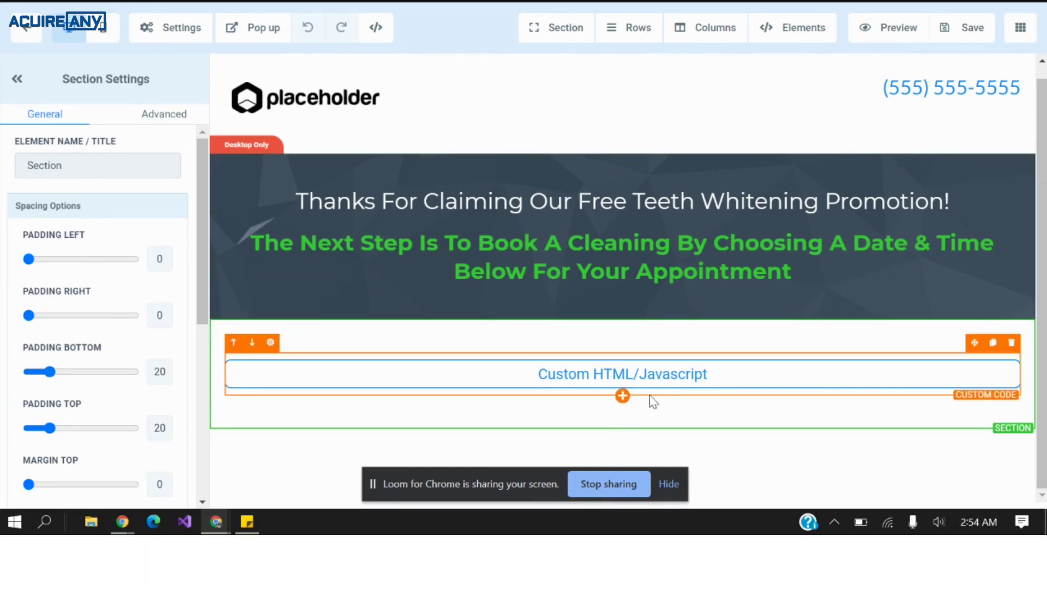
Add a new element below the booking page's Custom HTML/Javascript block.
{"action": "left_click", "coordinate": [623, 396]}
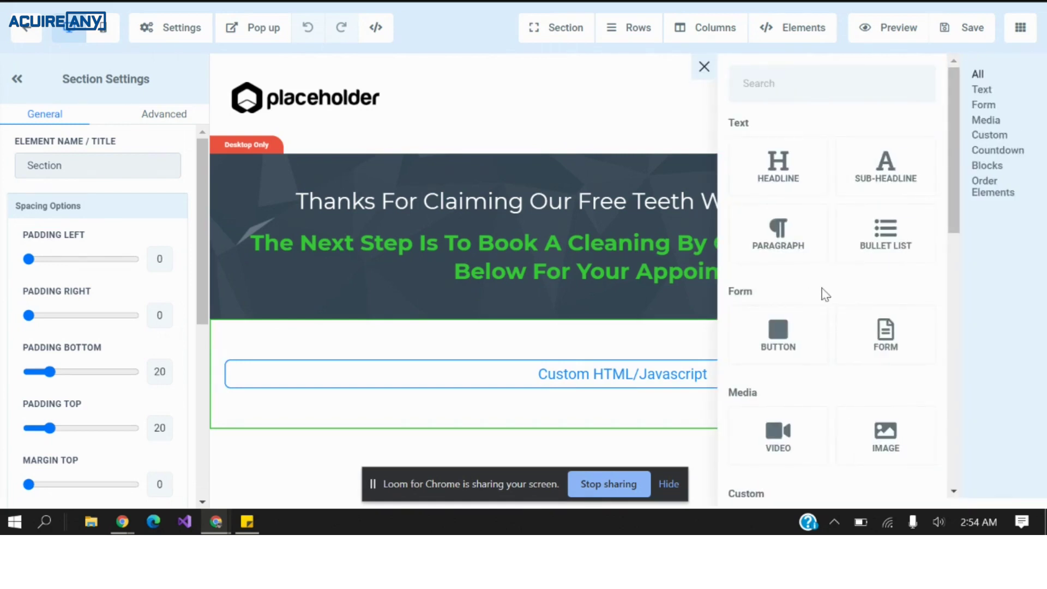
Add a Calendar element set to Booking Cal to the booking page.
{"action": "scroll", "coordinate": [823, 292], "scroll_direction": "down", "scroll_amount": 5}
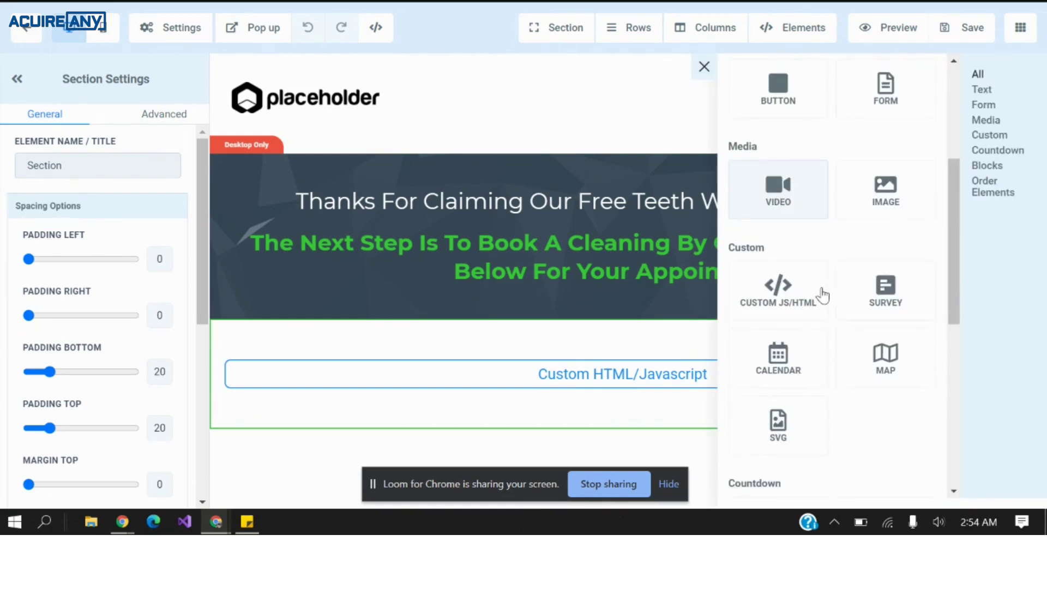
{"action": "left_click", "coordinate": [801, 363]}
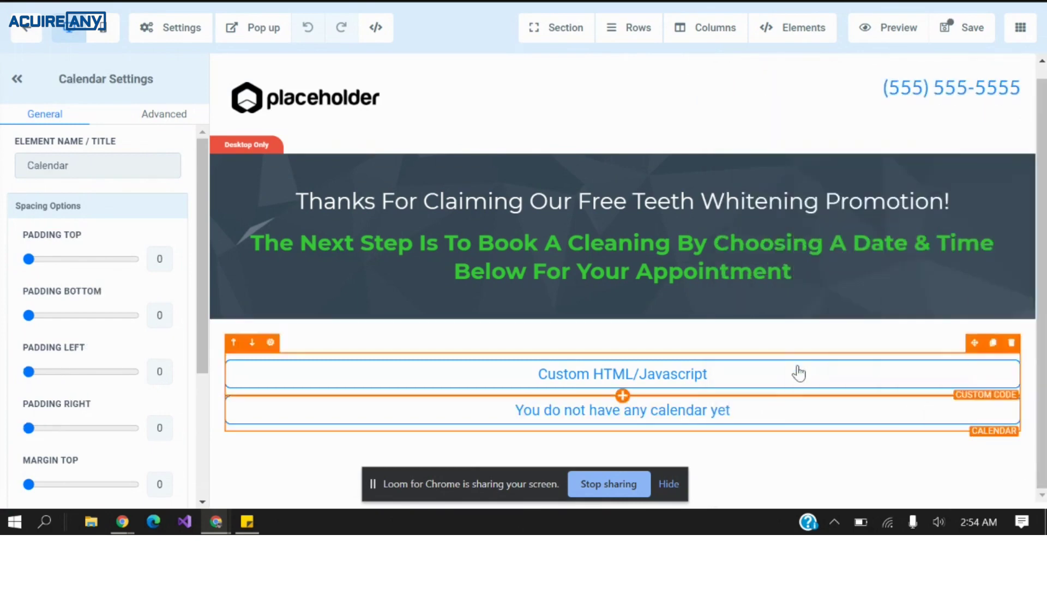
{"action": "left_click", "coordinate": [633, 250]}
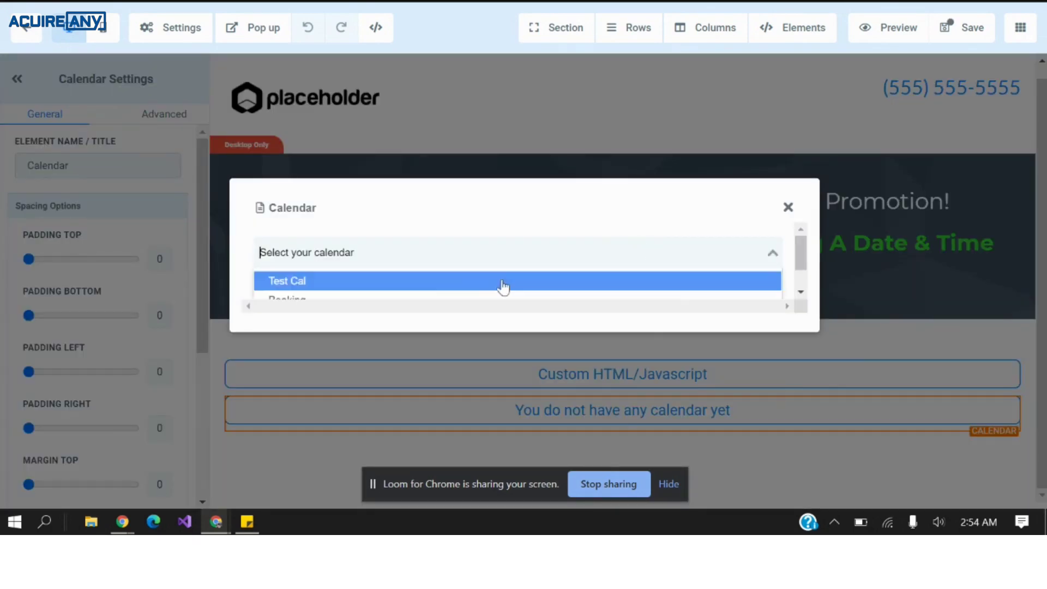
{"action": "scroll", "coordinate": [450, 288], "scroll_direction": "down", "scroll_amount": 1}
{"action": "left_click", "coordinate": [448, 287]}
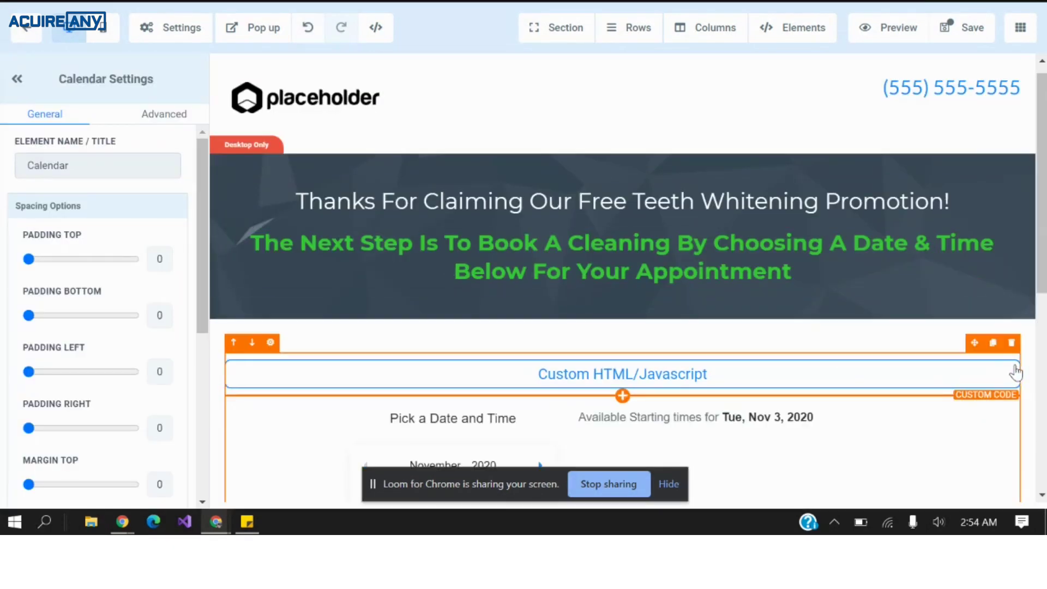
{"action": "left_click", "coordinate": [824, 341]}
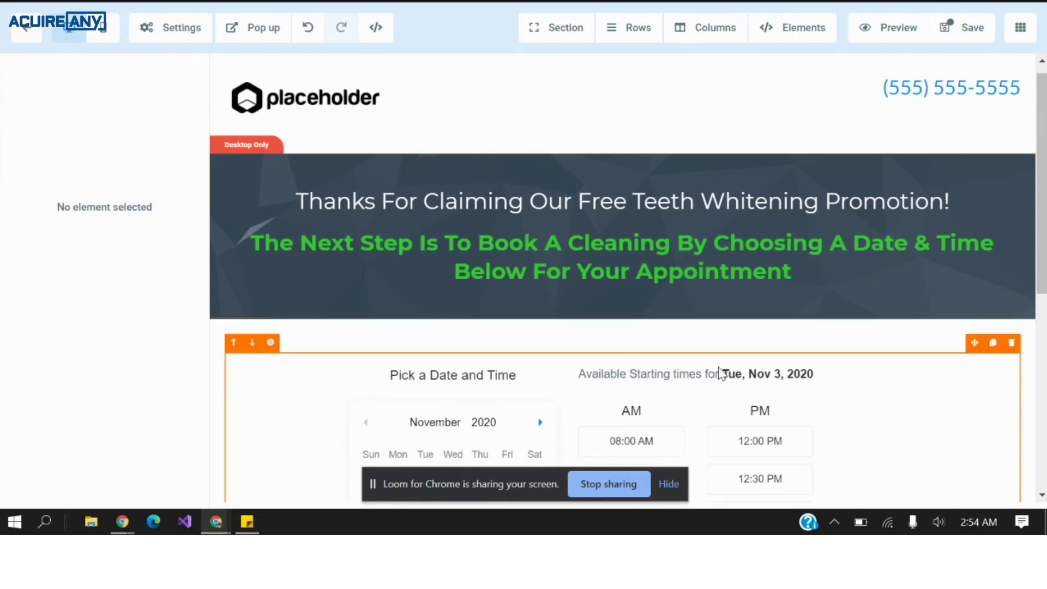
Inspect the embedded Calendar element's settings, with all paddings at 0, and save the booking page.
{"action": "scroll", "coordinate": [709, 368], "scroll_direction": "down", "scroll_amount": 1}
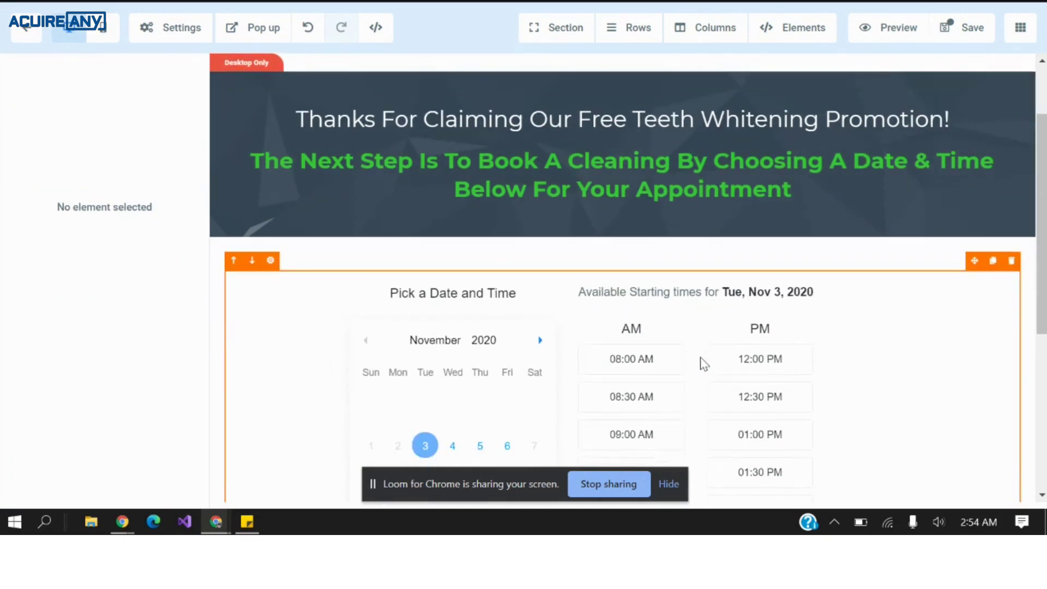
{"action": "left_click", "coordinate": [607, 276]}
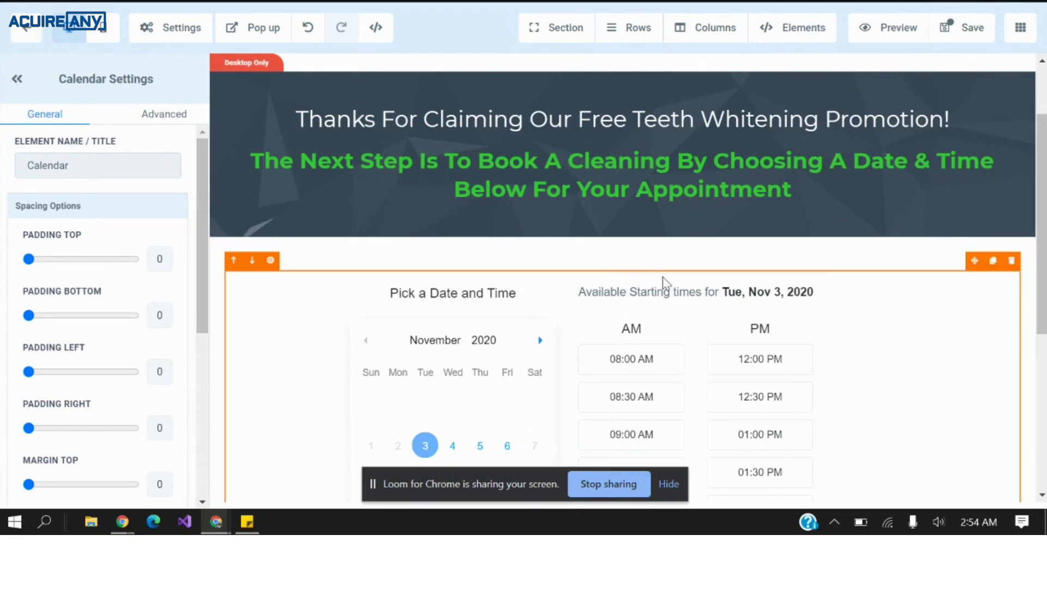
{"action": "scroll", "coordinate": [662, 277], "scroll_direction": "down", "scroll_amount": 3}
{"action": "scroll", "coordinate": [663, 277], "scroll_direction": "down", "scroll_amount": 2}
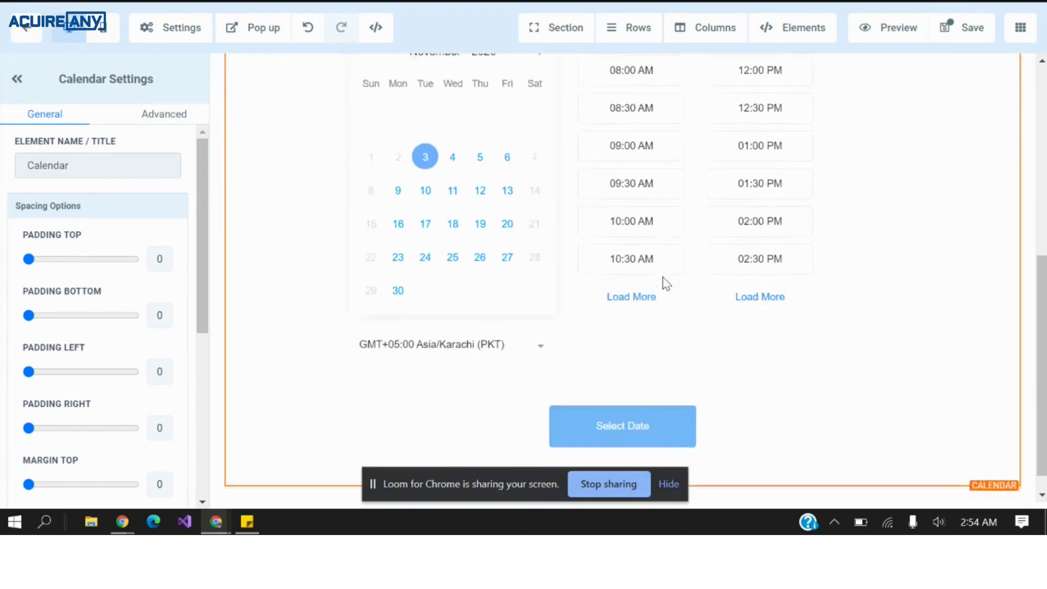
{"action": "scroll", "coordinate": [662, 277], "scroll_direction": "up", "scroll_amount": 2}
{"action": "scroll", "coordinate": [663, 277], "scroll_direction": "down", "scroll_amount": 2}
{"action": "scroll", "coordinate": [663, 277], "scroll_direction": "up", "scroll_amount": 5}
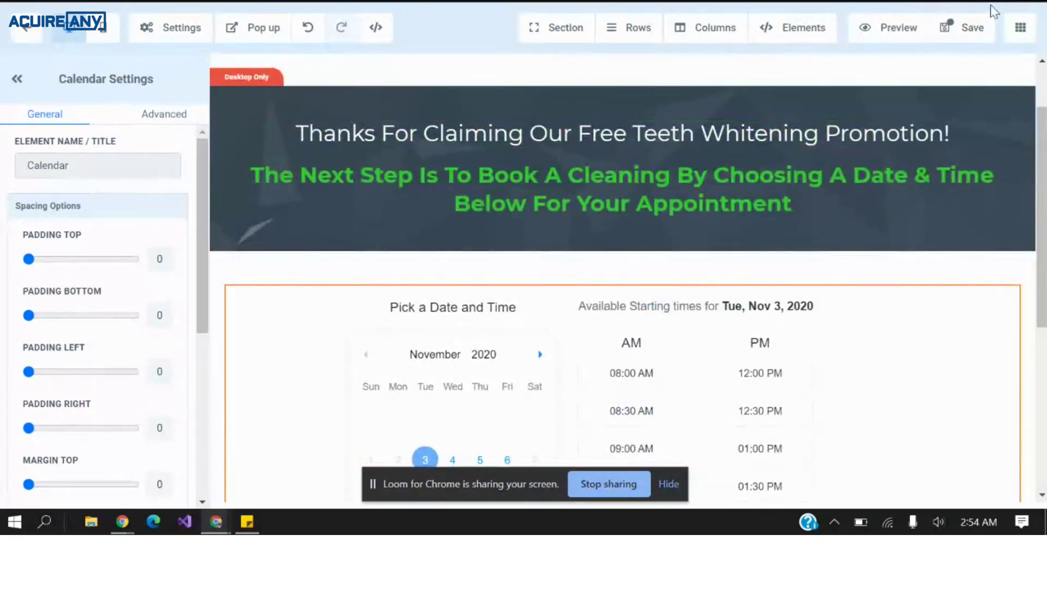
{"action": "left_click", "coordinate": [937, 36]}
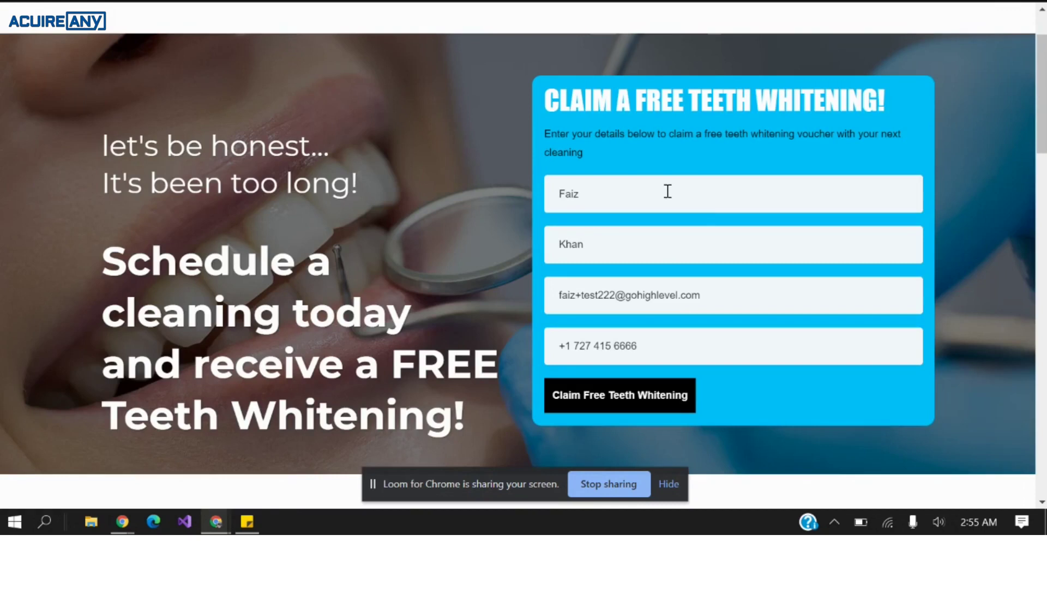
Replace the last name on the live claim form with the test contact's surname.
{"action": "left_click", "coordinate": [667, 191]}
{"action": "left_click", "coordinate": [747, 244]}
{"action": "type", "text": "Khan"}
{"action": "key", "text": "ctrl+a"}
{"action": "type", "text": "Baqir"}
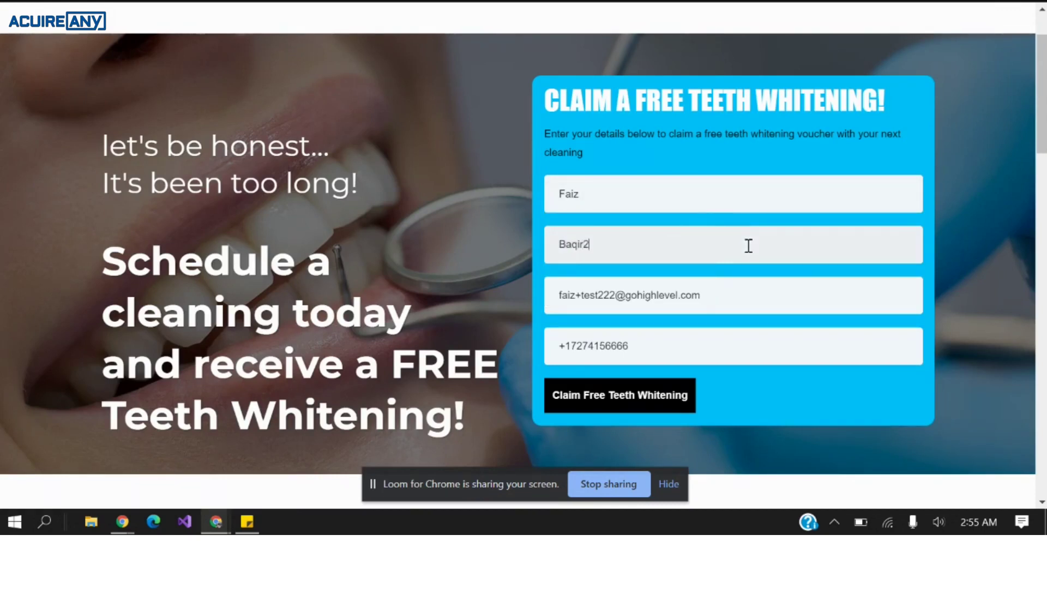
Update the e-mail and the test contact's phone number, then submit the claim form.
{"action": "left_click", "coordinate": [620, 297]}
{"action": "key", "text": "shift+Left"}
{"action": "key", "text": "shift+Left"}
{"action": "key", "text": "ctrl+a"}
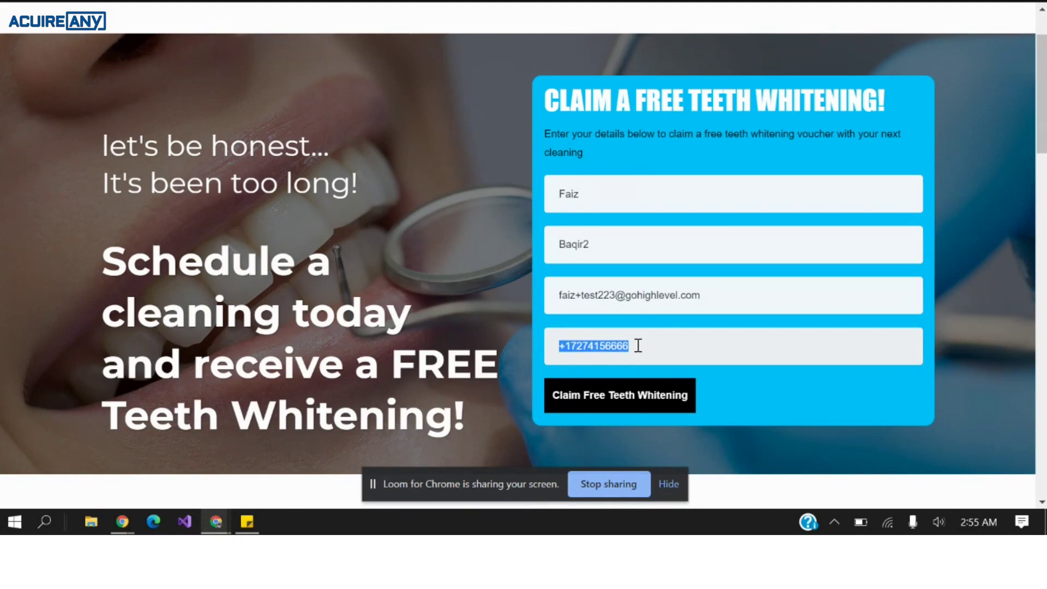
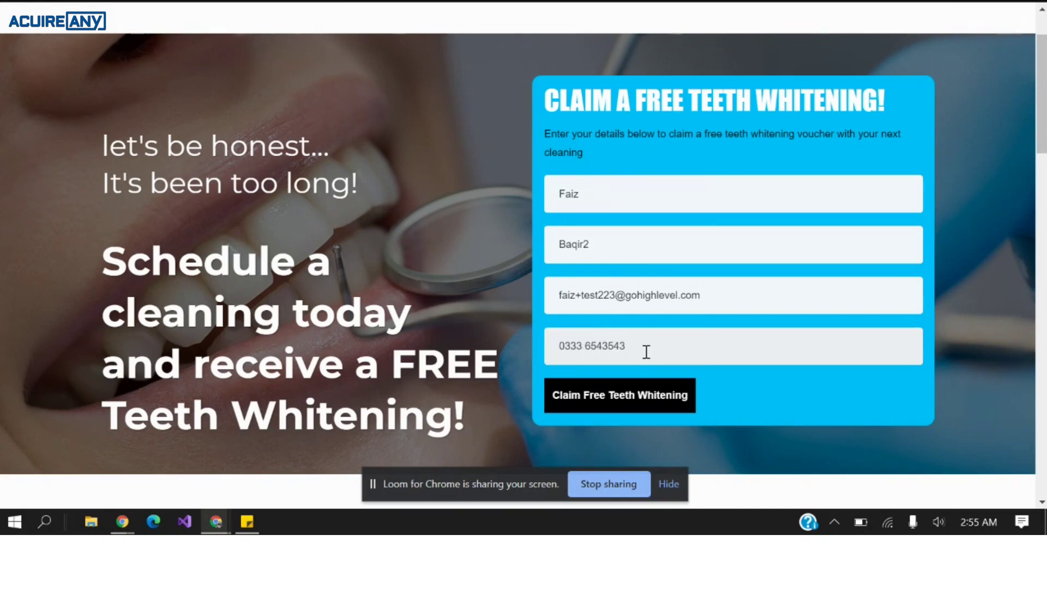
{"action": "left_click", "coordinate": [664, 398]}
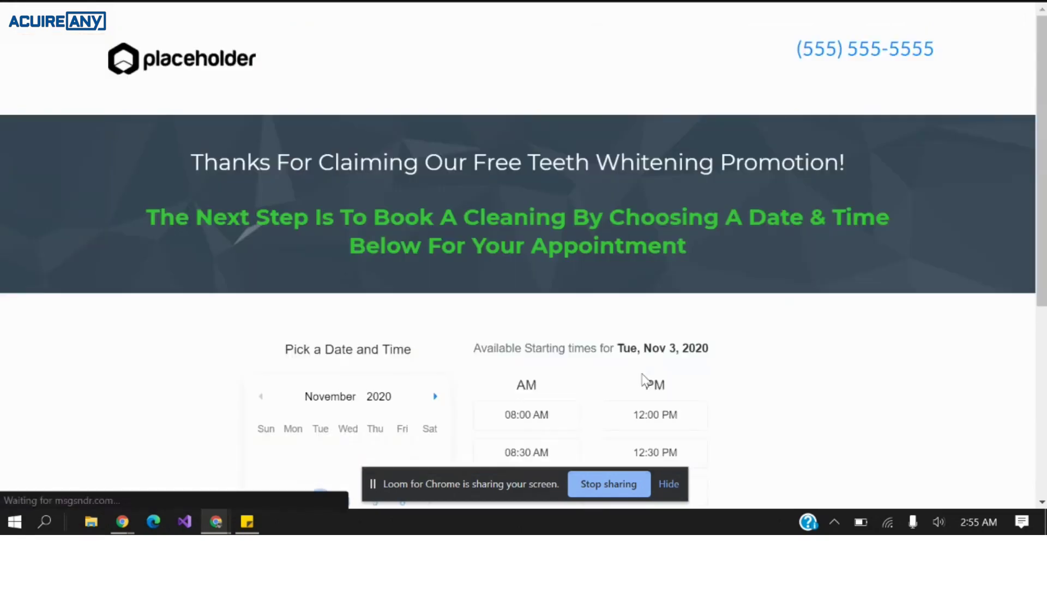
Choose the 10:30 AM slot on Tue, Nov 3, 2020 and continue to the prefilled booking form.
{"action": "scroll", "coordinate": [644, 349], "scroll_direction": "down", "scroll_amount": 5}
{"action": "left_click", "coordinate": [550, 287]}
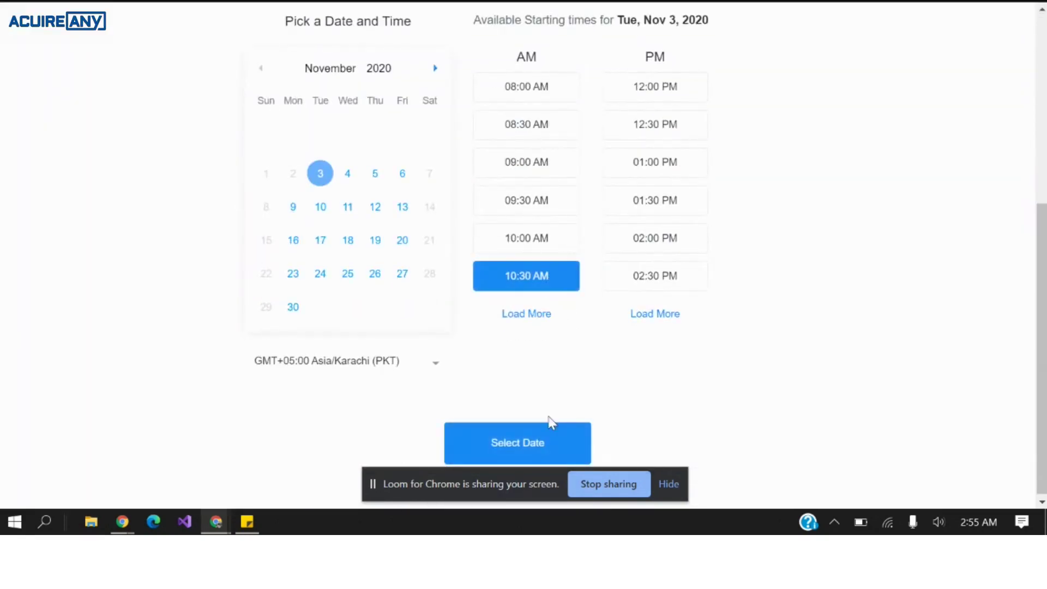
{"action": "left_click", "coordinate": [549, 423]}
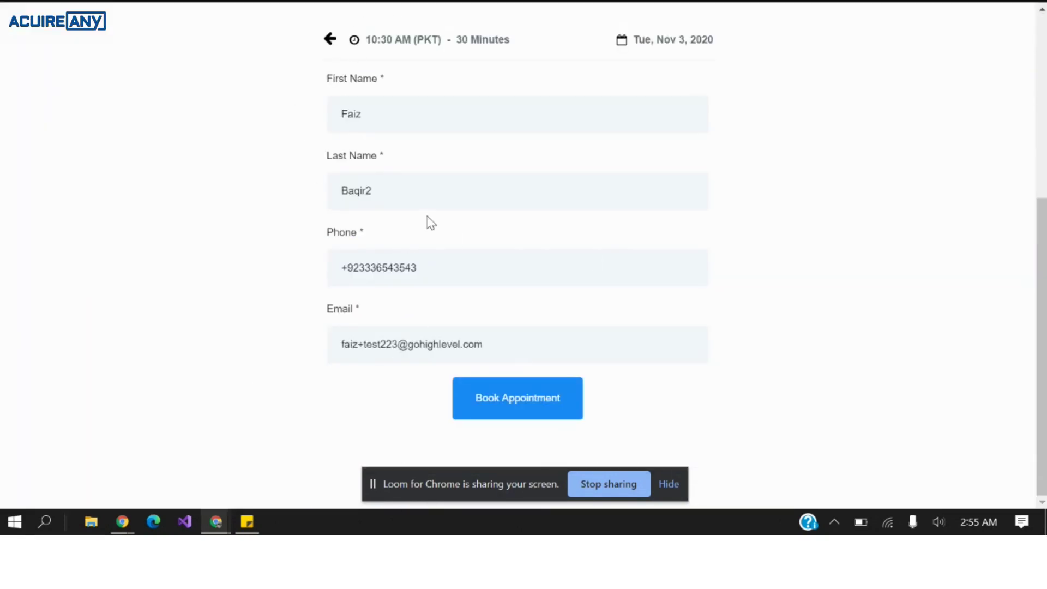